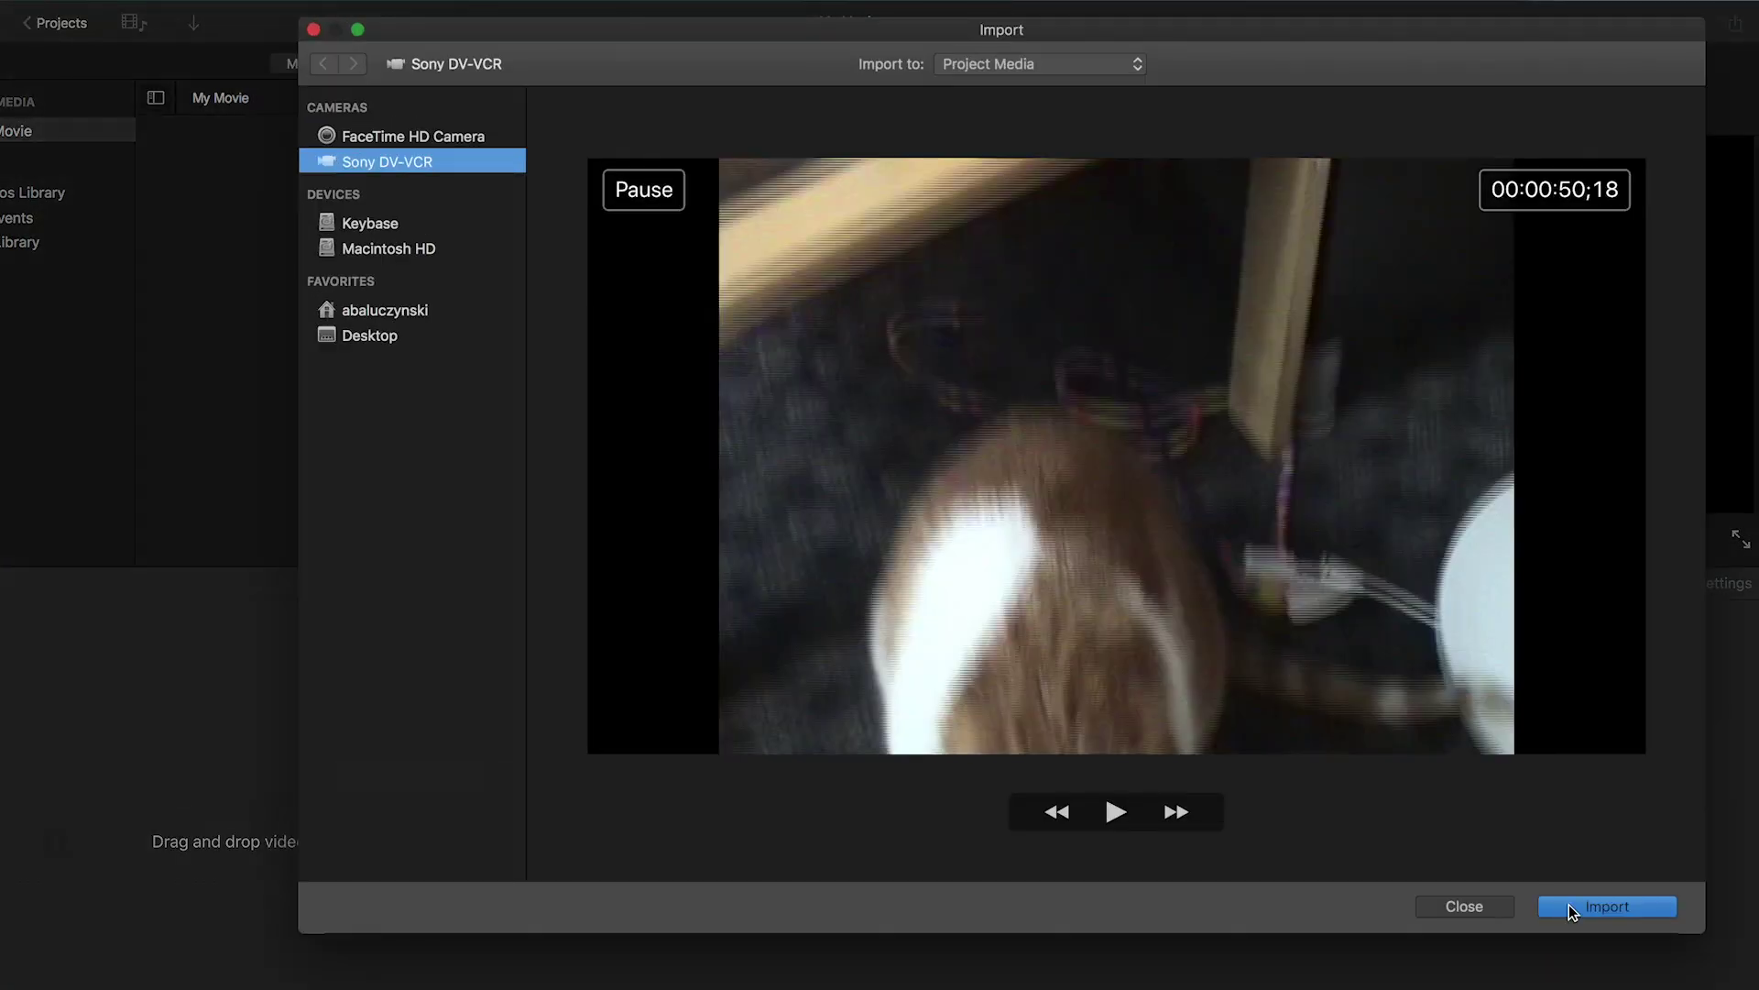
Step: Begin recording the Sony DV-VCR tape footage into Project Media
{"action": "left_click", "coordinate": [1568, 905]}
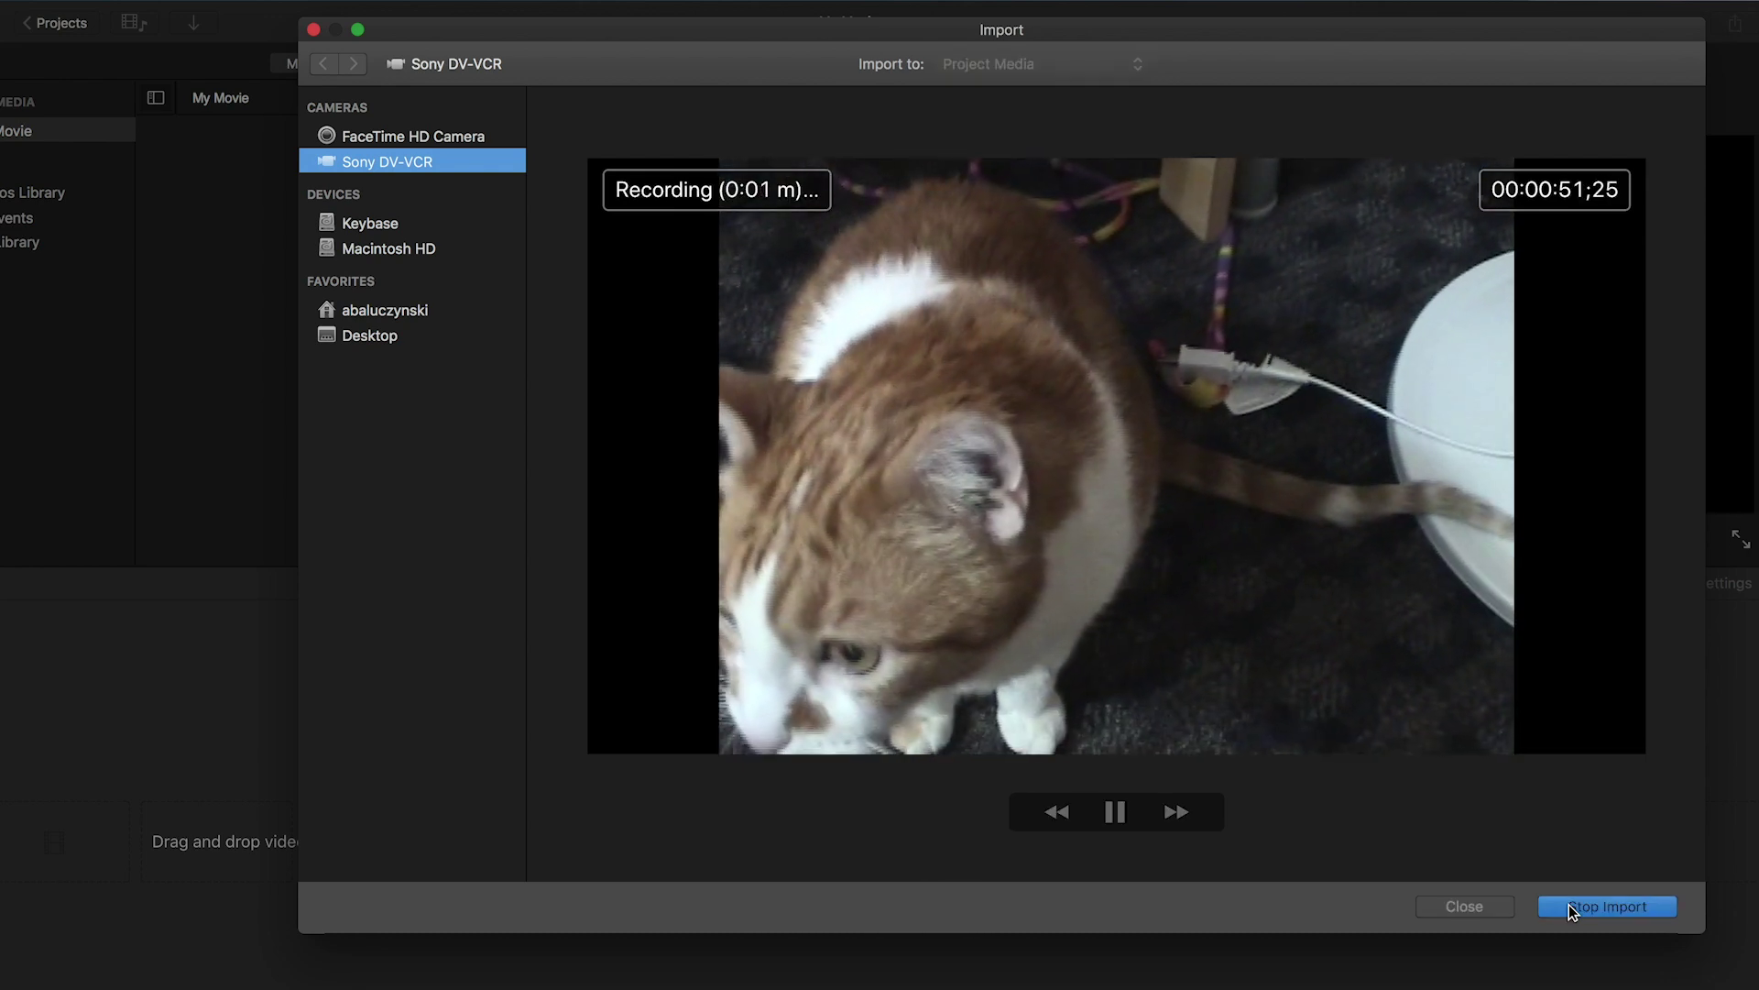